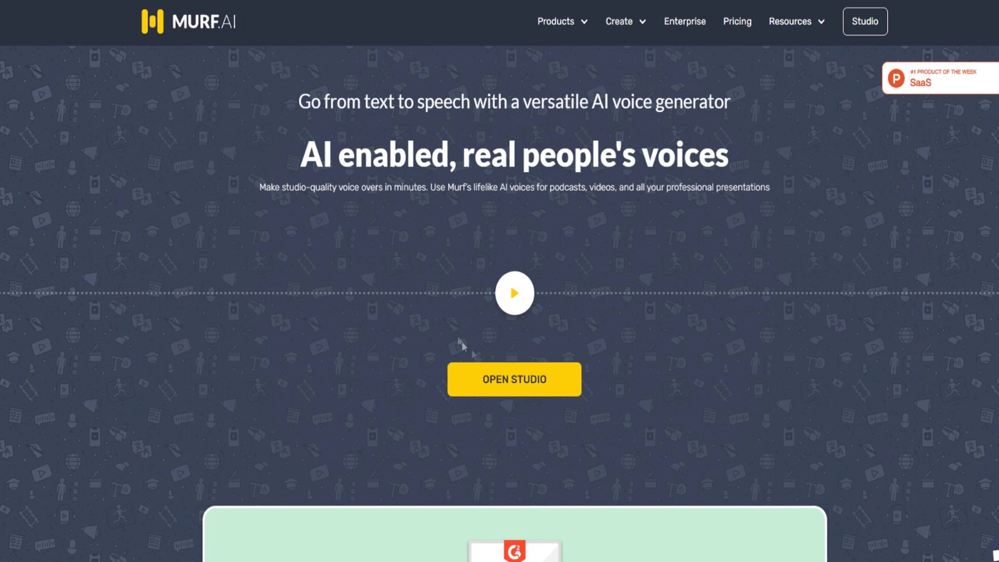
# Step: Go from the Murf website to Murf Studio's My Projects page
pyautogui.click(870, 27)
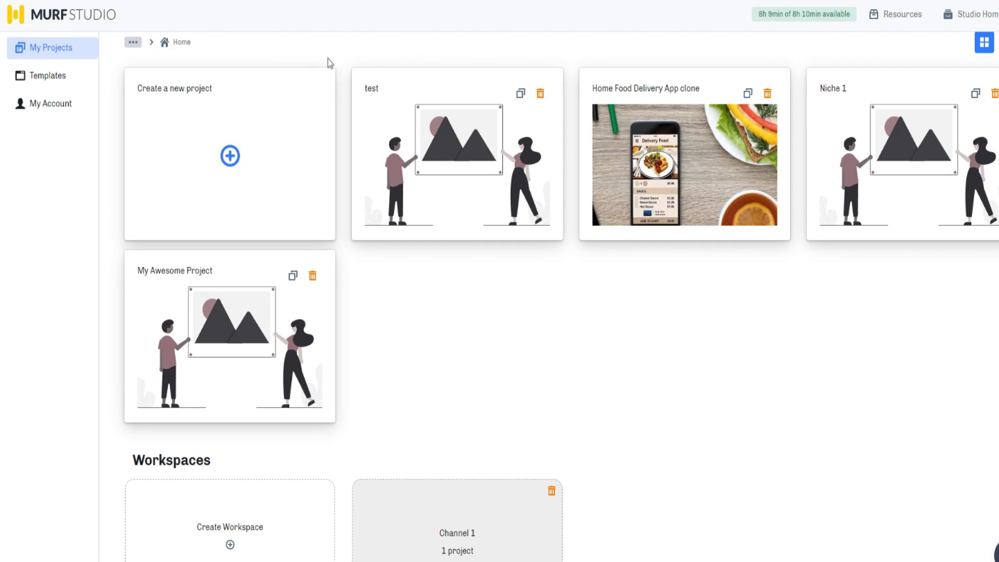
pyautogui.moveTo(754, 16)
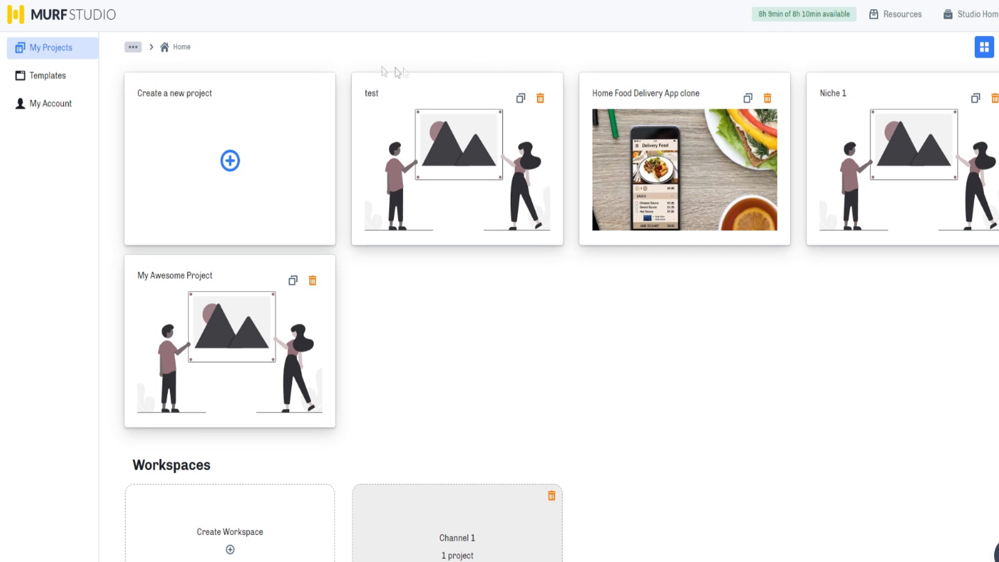
# Step: Create a new blank project titled 'murf voice changer'
pyautogui.click(231, 160)
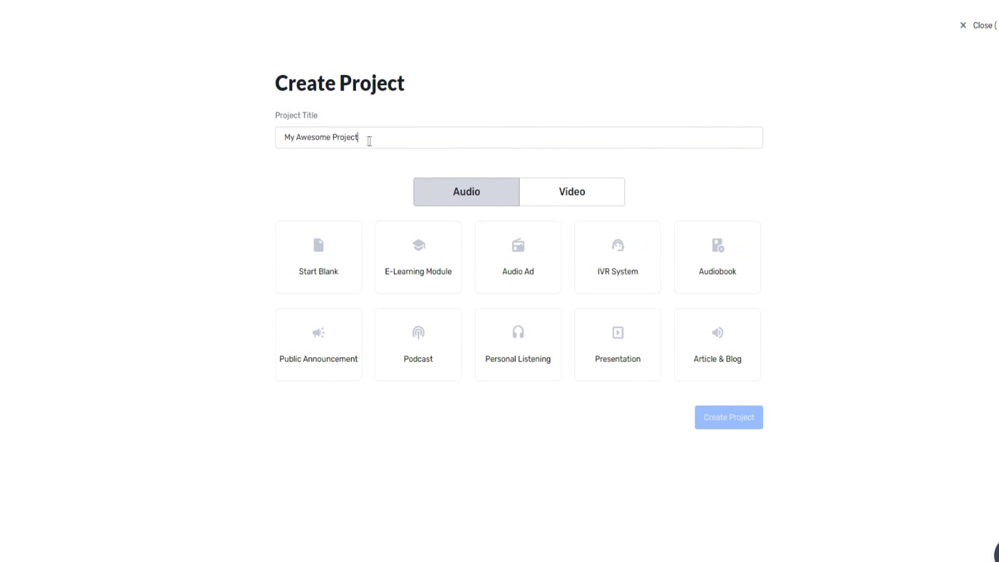
pyautogui.moveTo(369, 141); pyautogui.dragTo(247, 136)
pyautogui.write('murf voice changer')
pyautogui.click(319, 249)
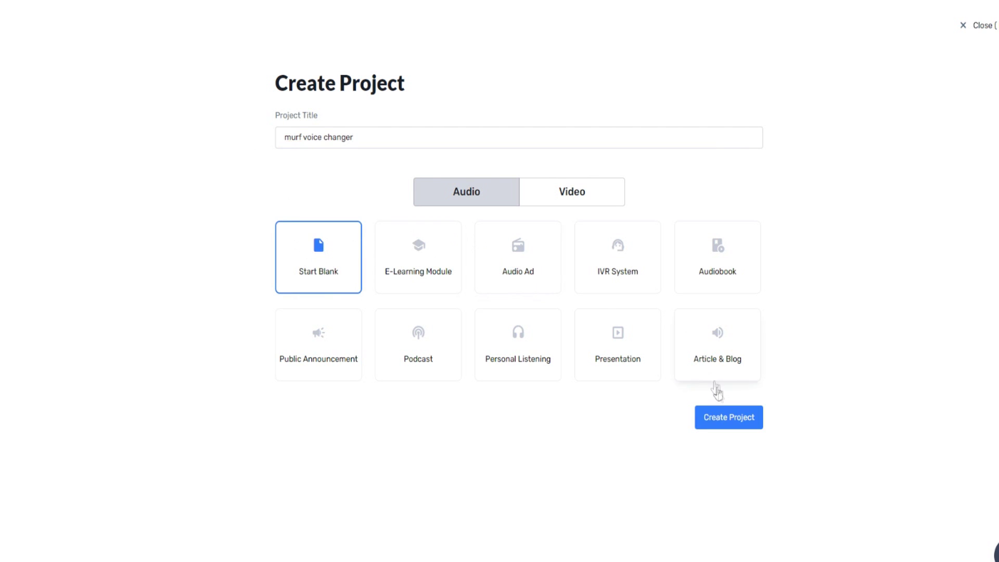
pyautogui.click(723, 422)
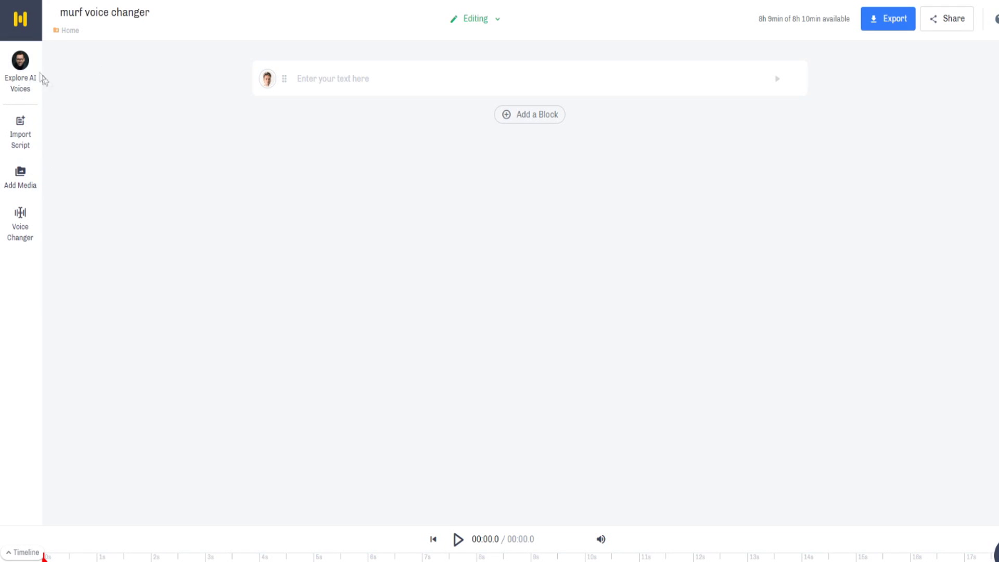
pyautogui.click(19, 219)
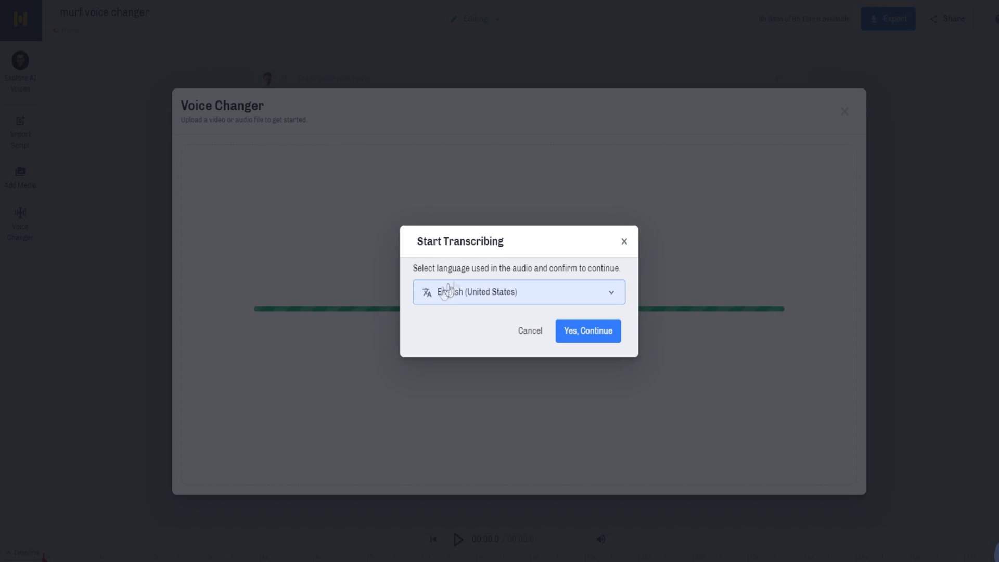
# Step: Transcribe the uploaded murf test.mp3 speech, keeping English (United States) as the language
pyautogui.click(509, 295)
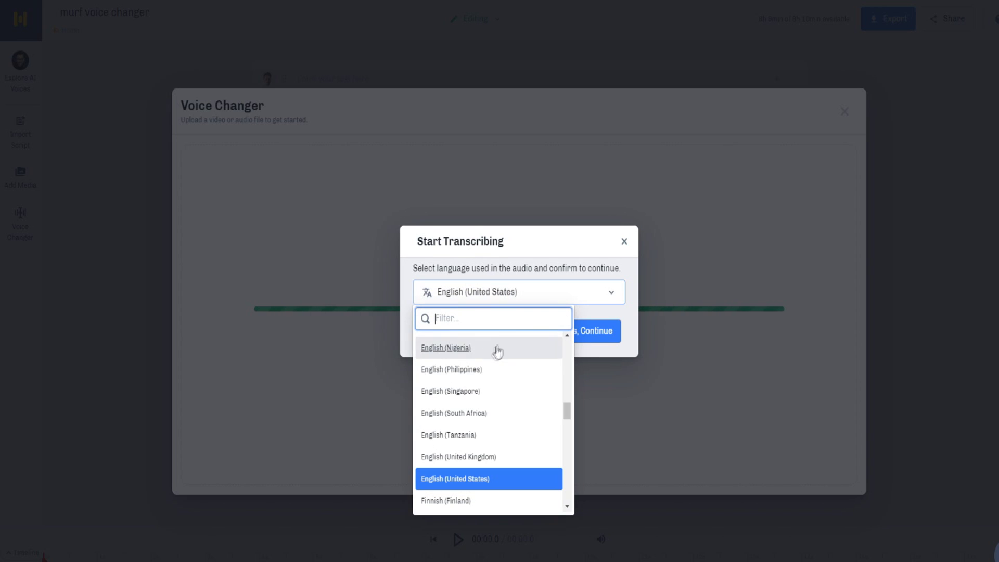
pyautogui.click(432, 291)
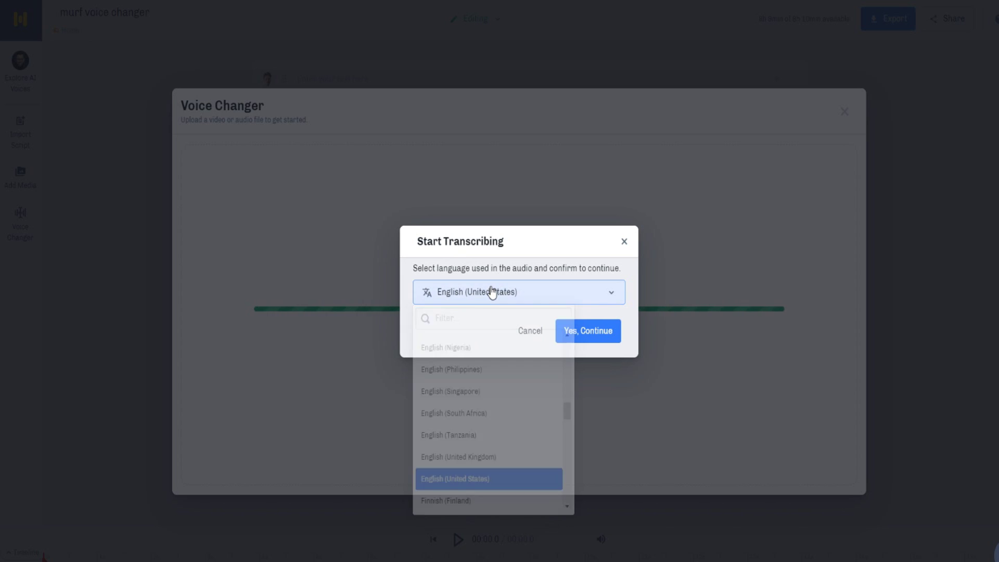
pyautogui.click(576, 332)
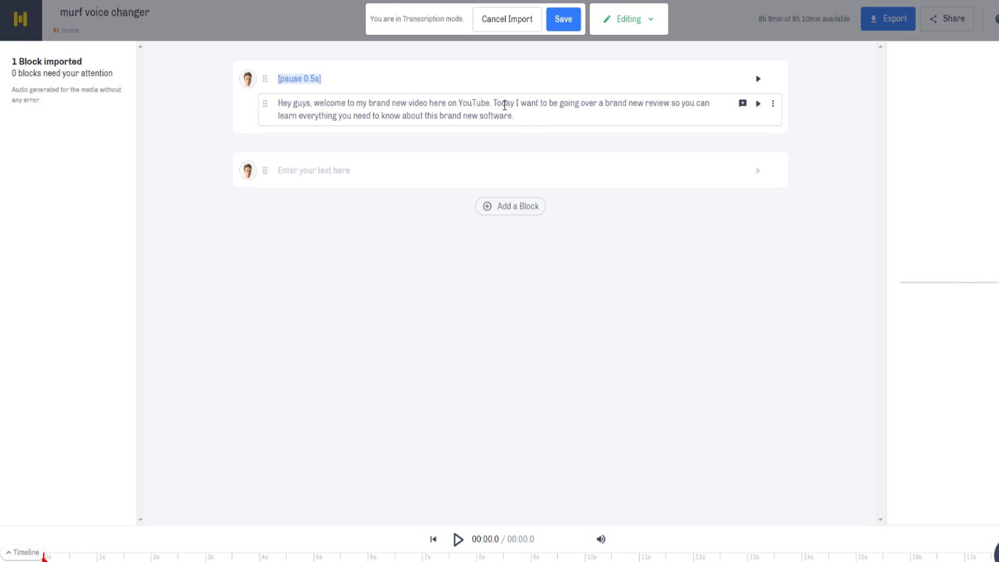
# Step: Save the imported transcription block into the project's script
pyautogui.click(669, 100)
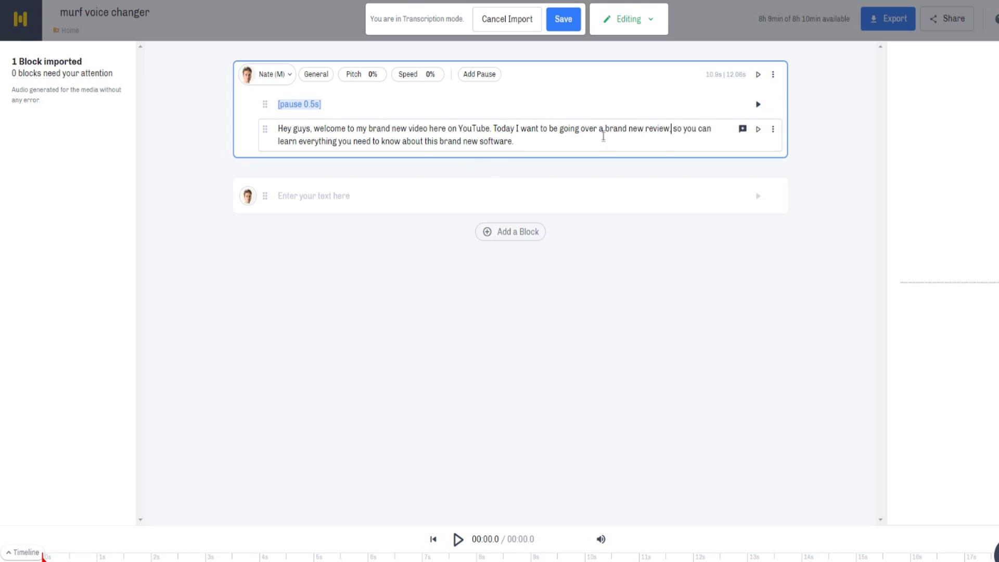
pyautogui.click(562, 22)
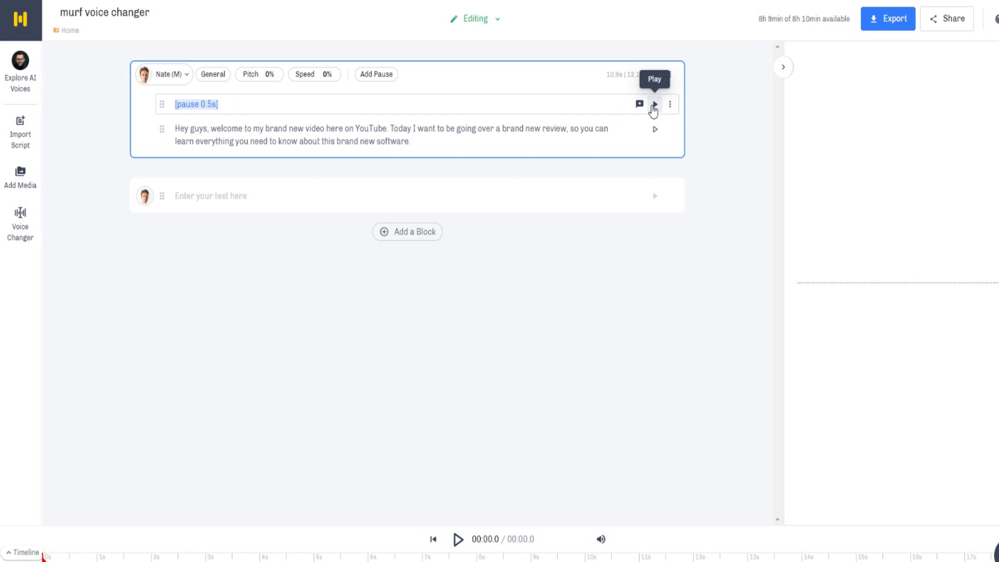
pyautogui.click(657, 130)
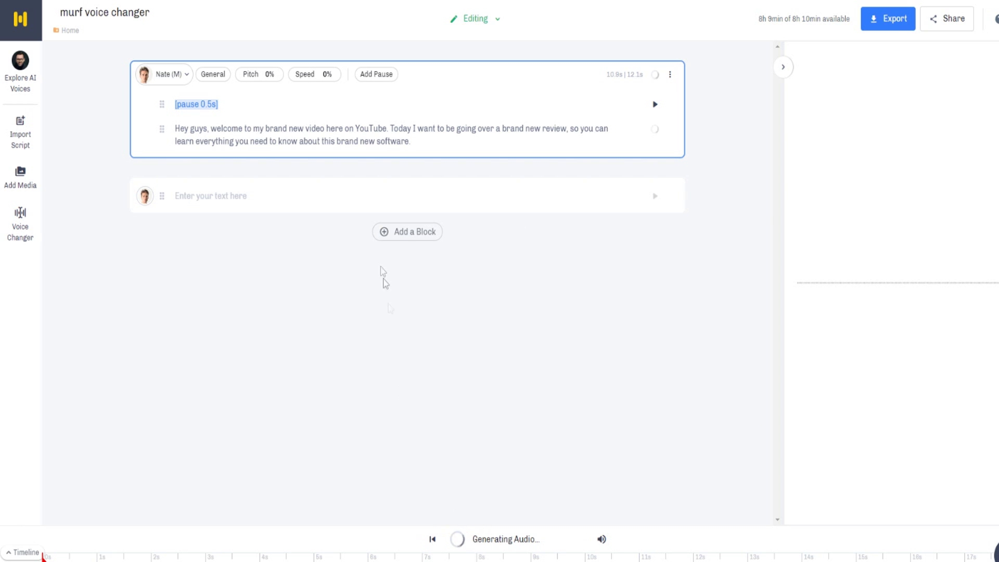
# Step: Generate the block's Nate-voiced audio, play it and pause partway through
pyautogui.click(458, 540)
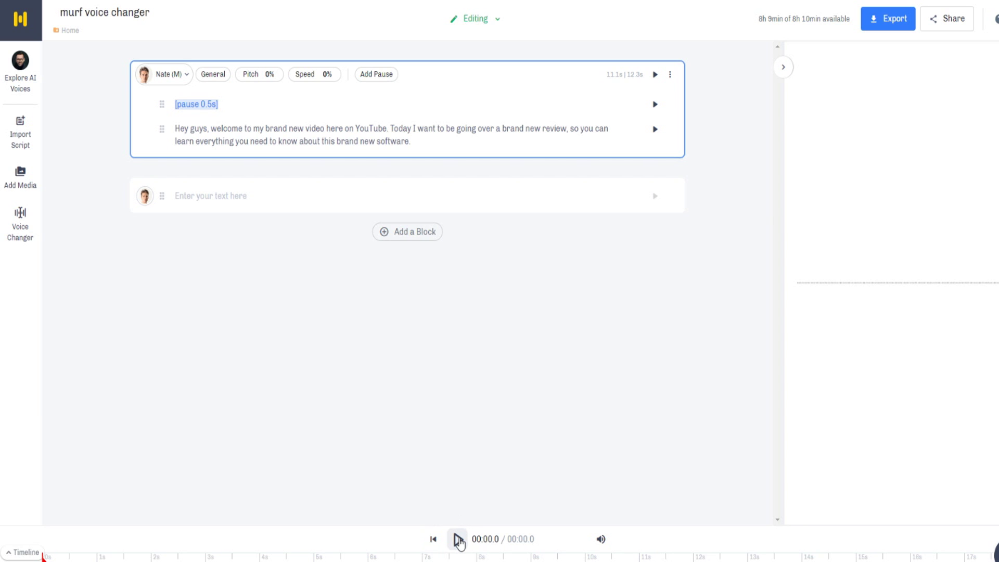
pyautogui.click(458, 541)
pyautogui.click(458, 540)
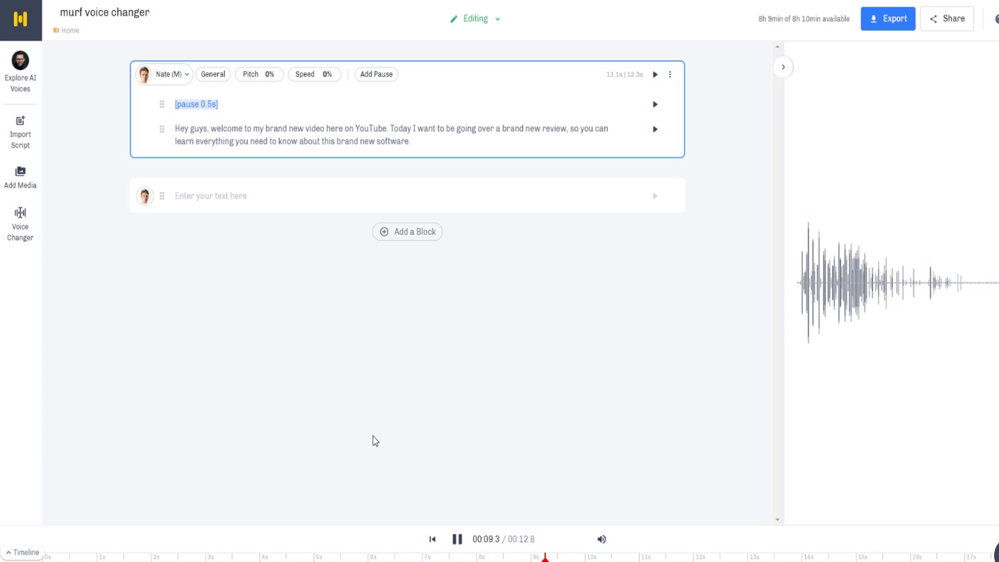
pyautogui.click(457, 540)
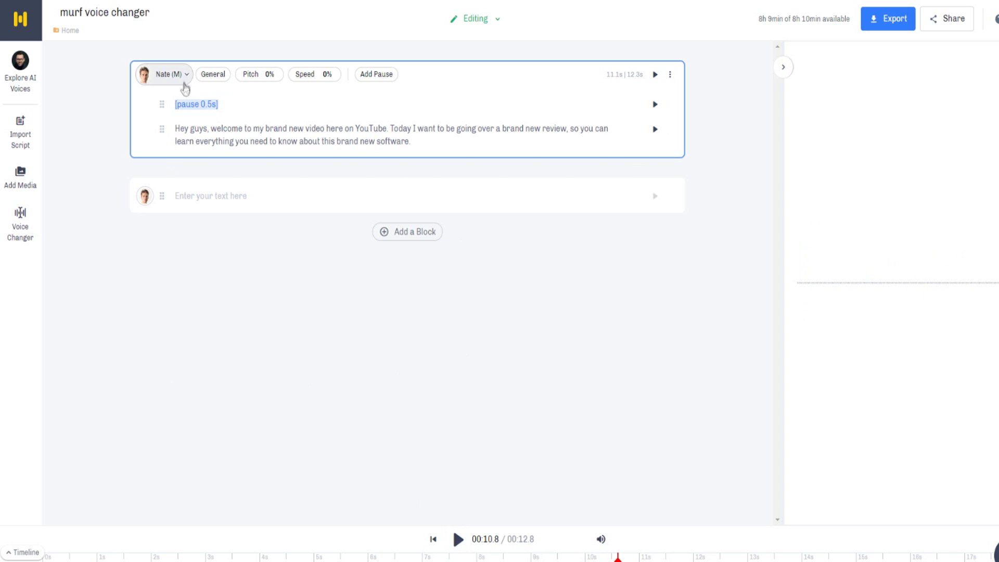
pyautogui.click(182, 79)
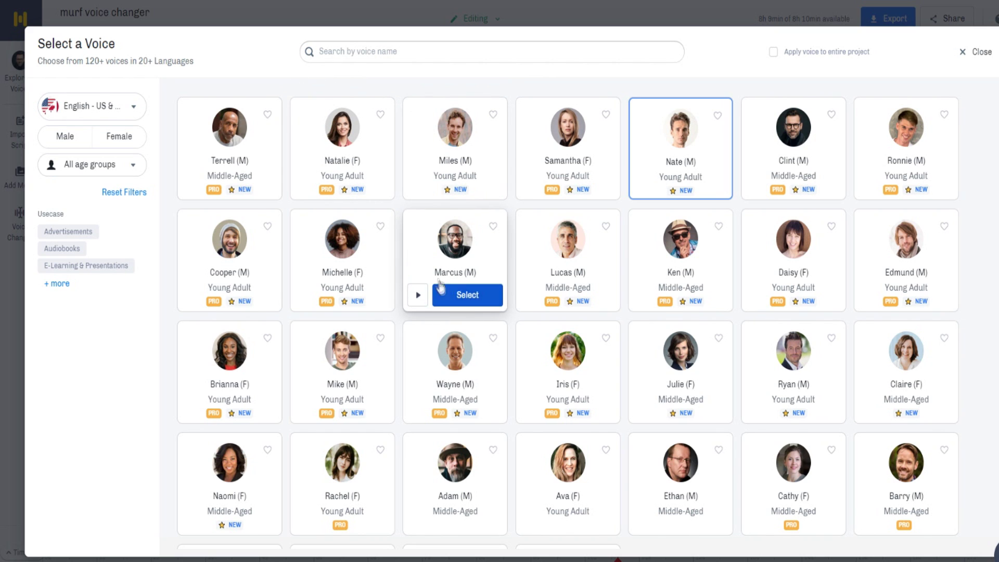
# Step: Select Marcus (M) as the block's voice and regenerate its audio
pyautogui.click(467, 296)
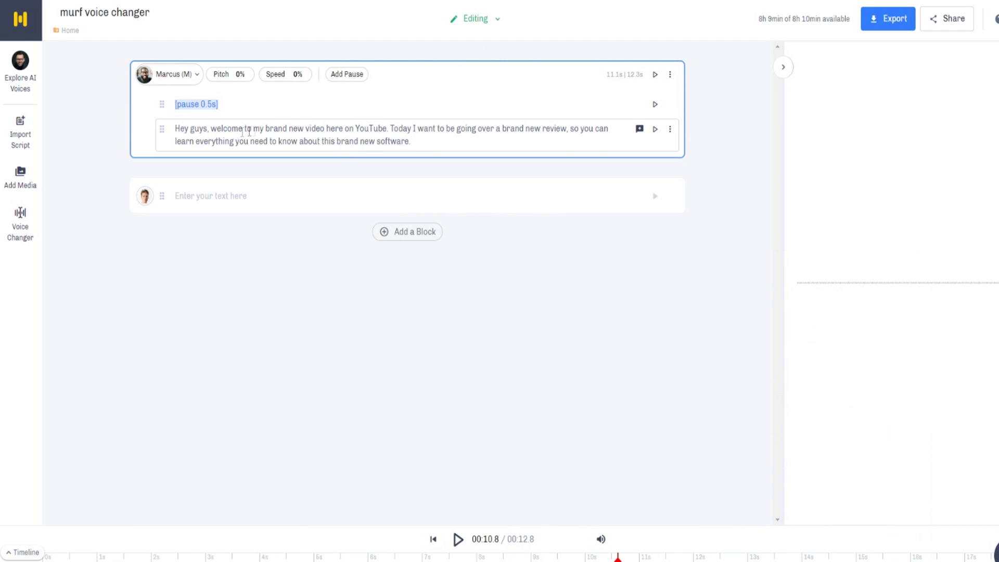
pyautogui.click(654, 107)
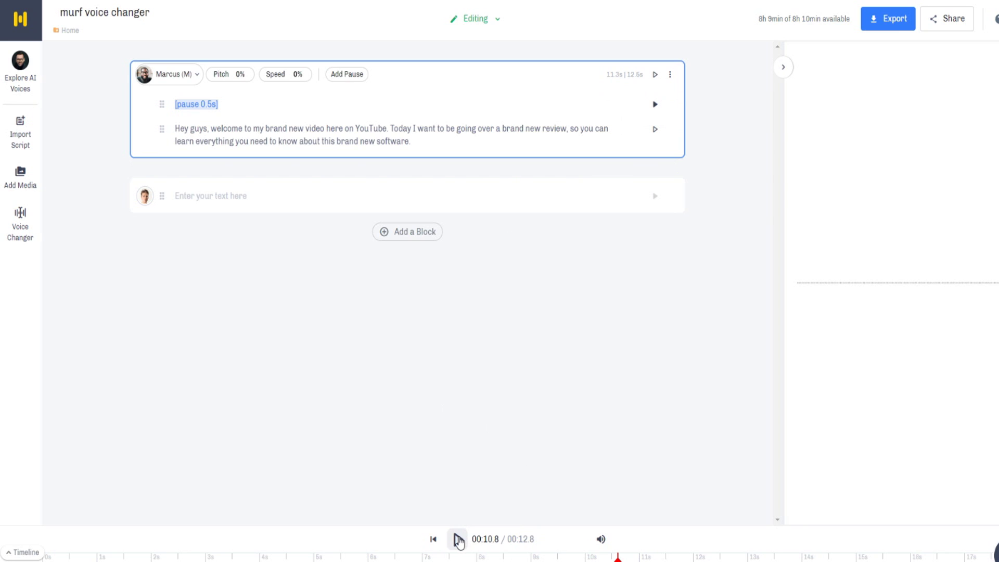
# Step: Generate and play the Marcus voiceover, pause it, and dismiss the block's options menu
pyautogui.click(458, 540)
pyautogui.click(458, 540)
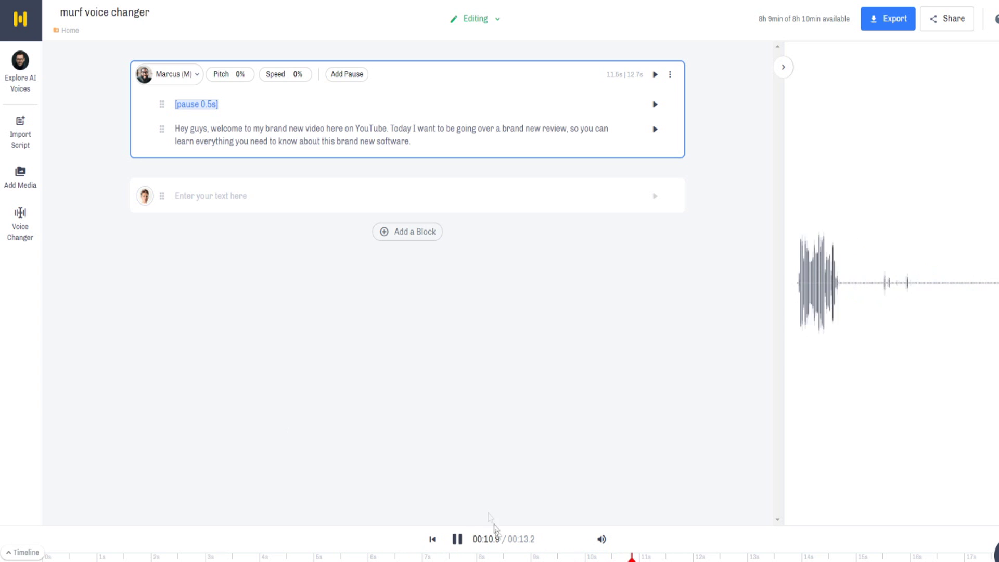
pyautogui.click(458, 539)
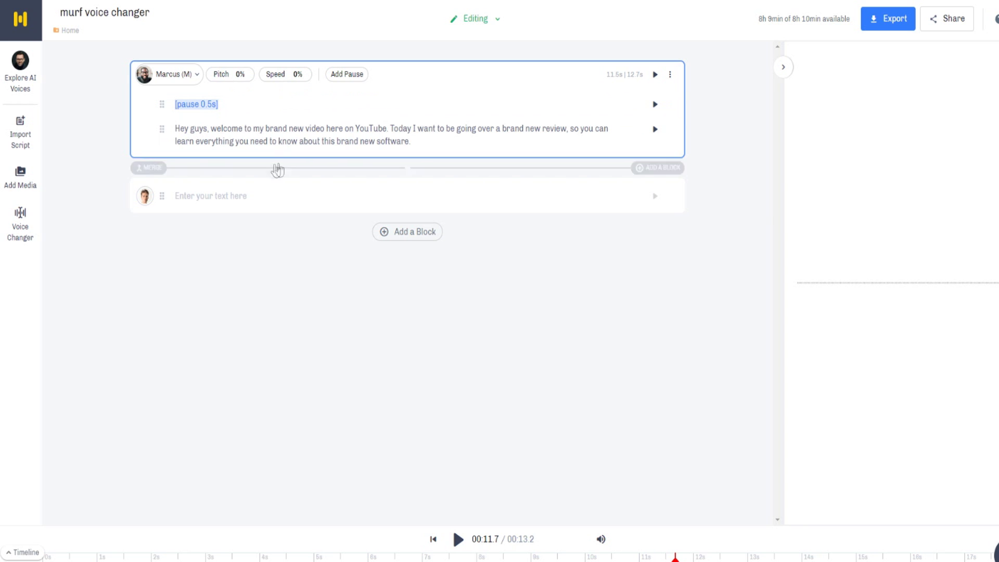
pyautogui.click(670, 76)
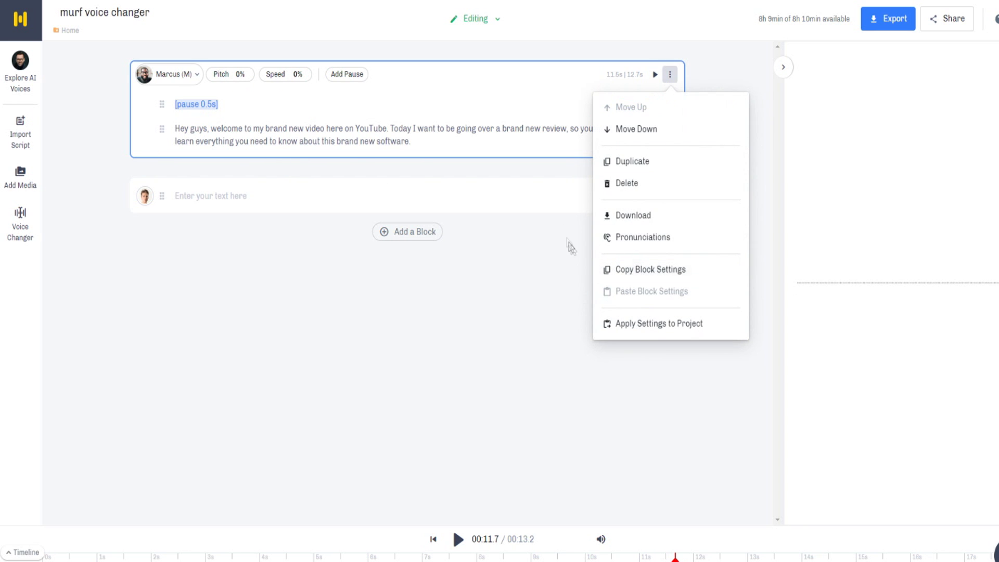
pyautogui.click(485, 218)
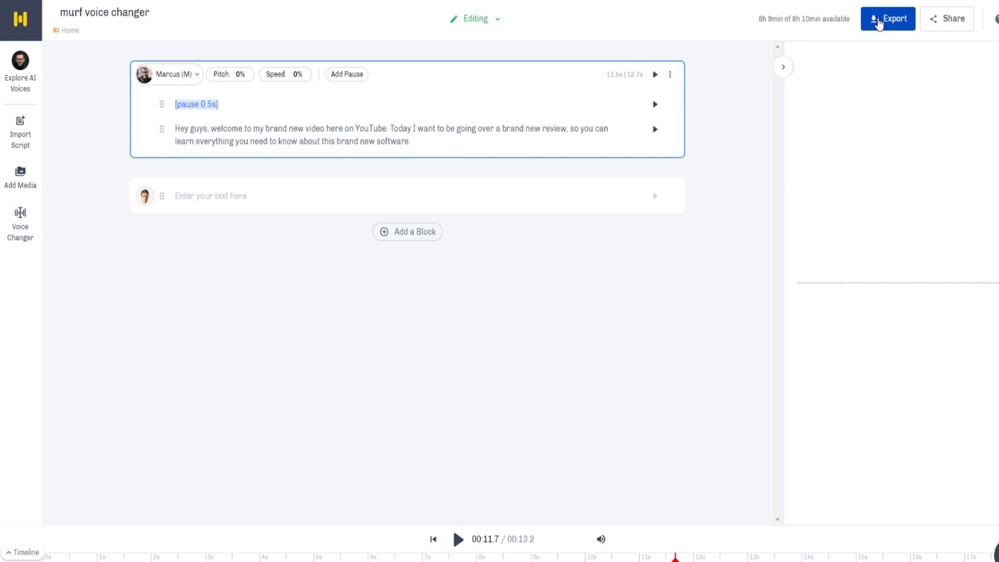
pyautogui.click(875, 20)
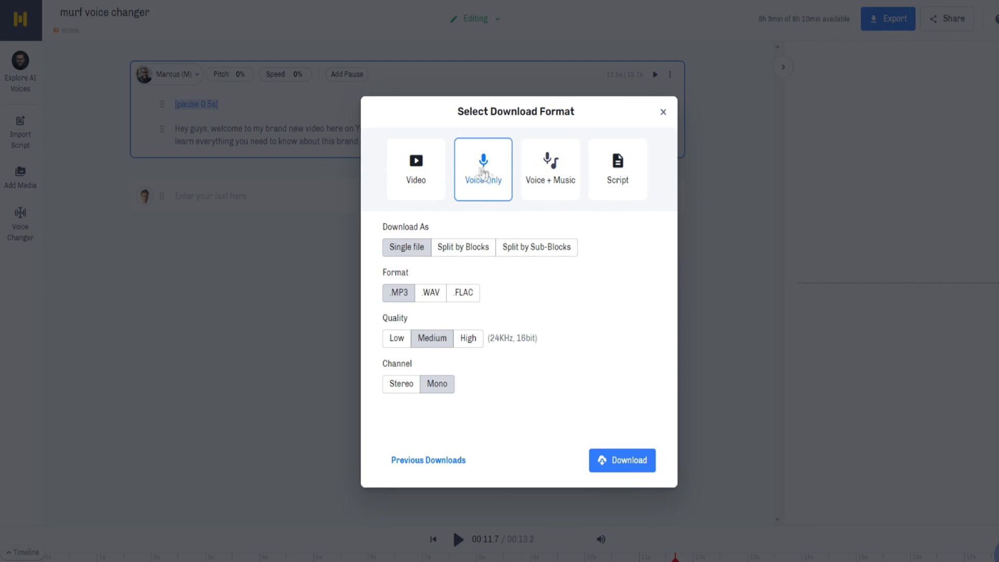
pyautogui.click(411, 179)
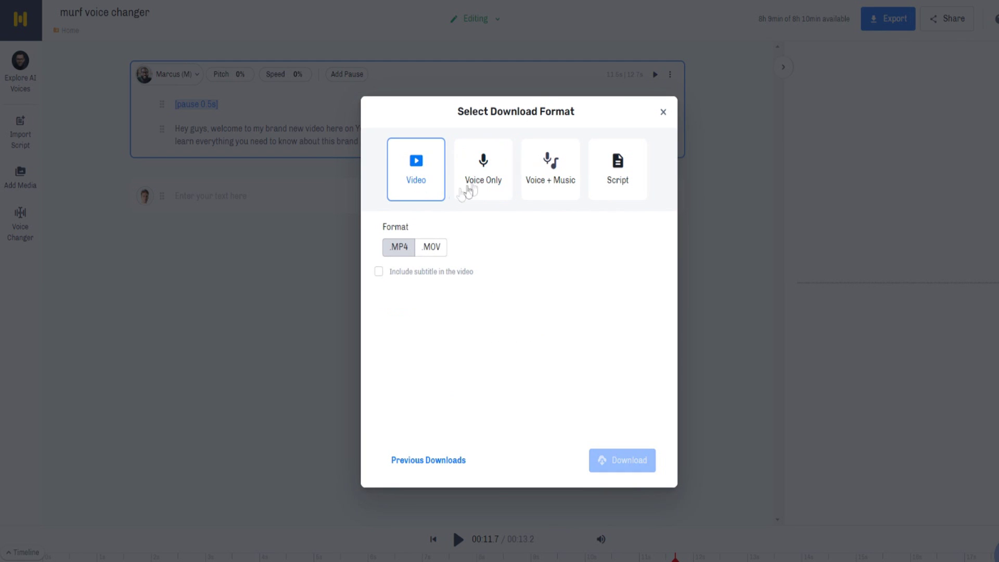
pyautogui.click(495, 167)
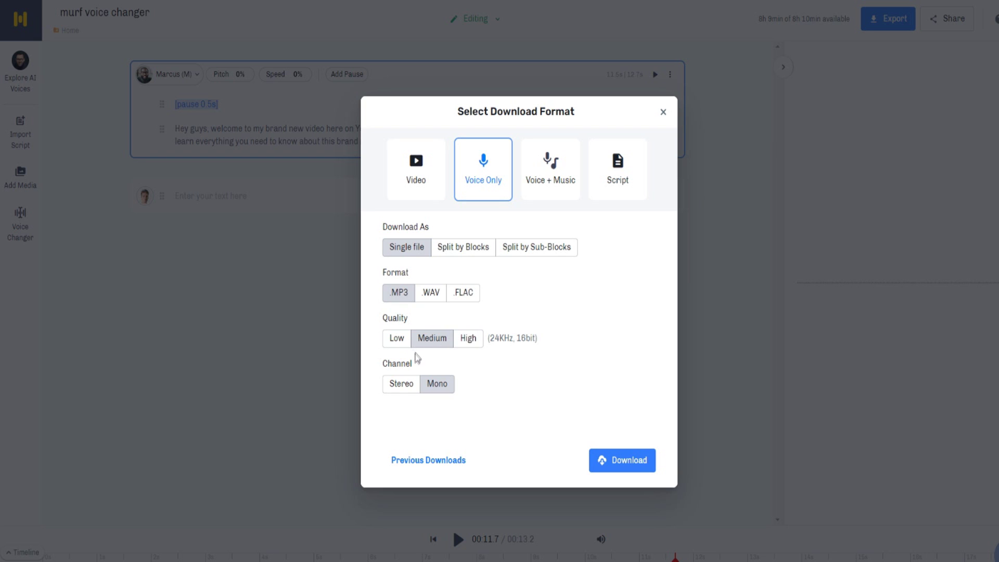
pyautogui.click(528, 195)
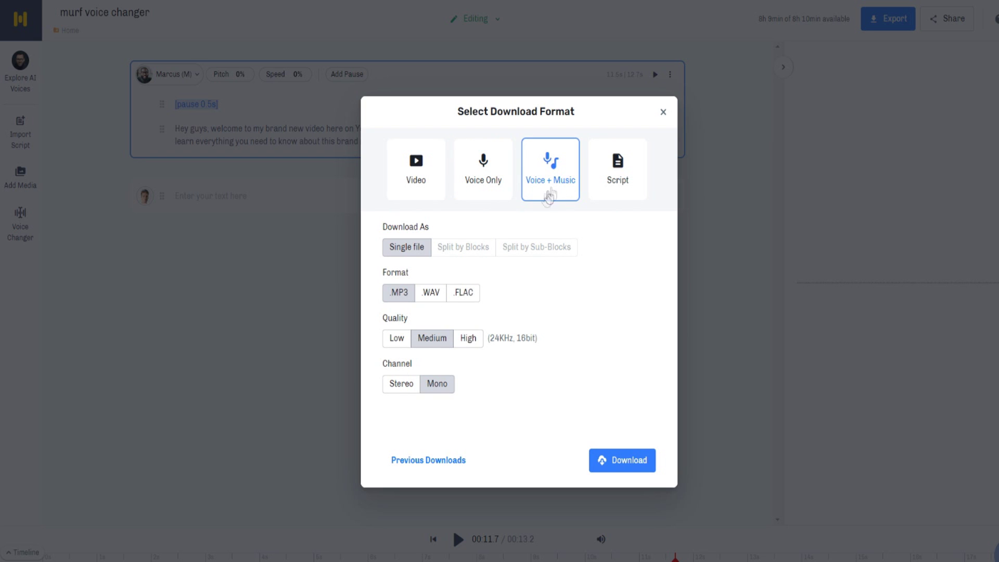
pyautogui.click(482, 195)
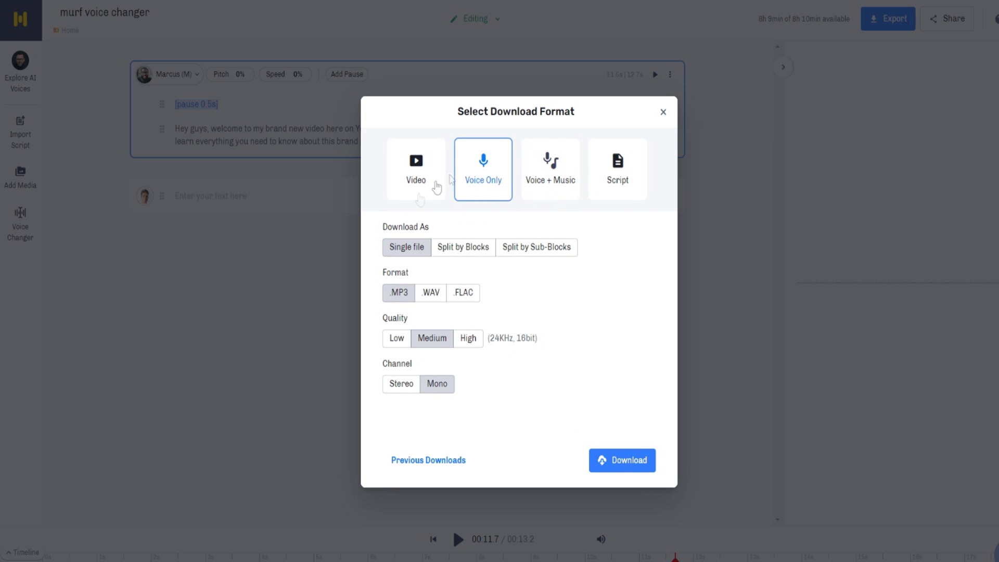
pyautogui.click(663, 112)
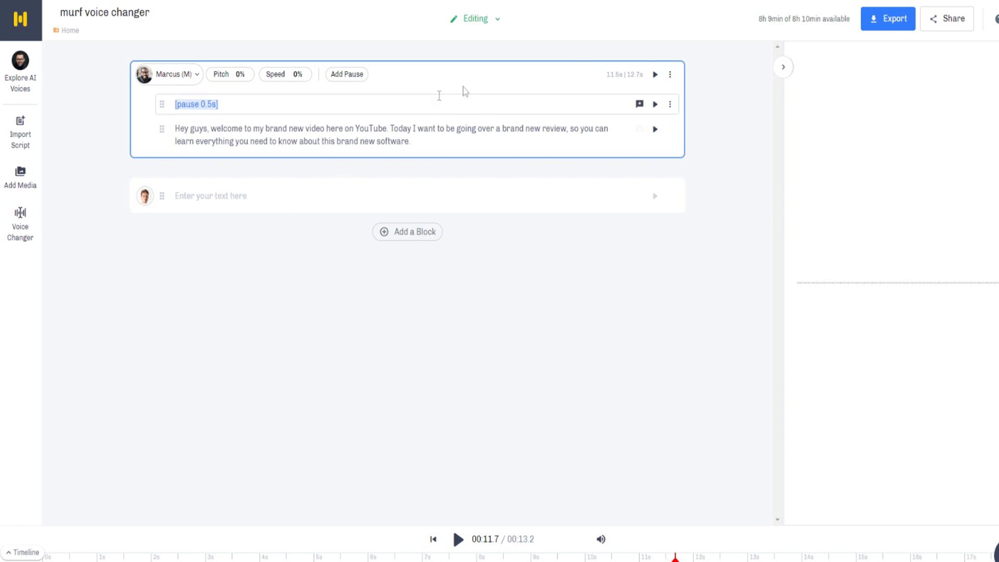
pyautogui.click(885, 23)
pyautogui.click(599, 174)
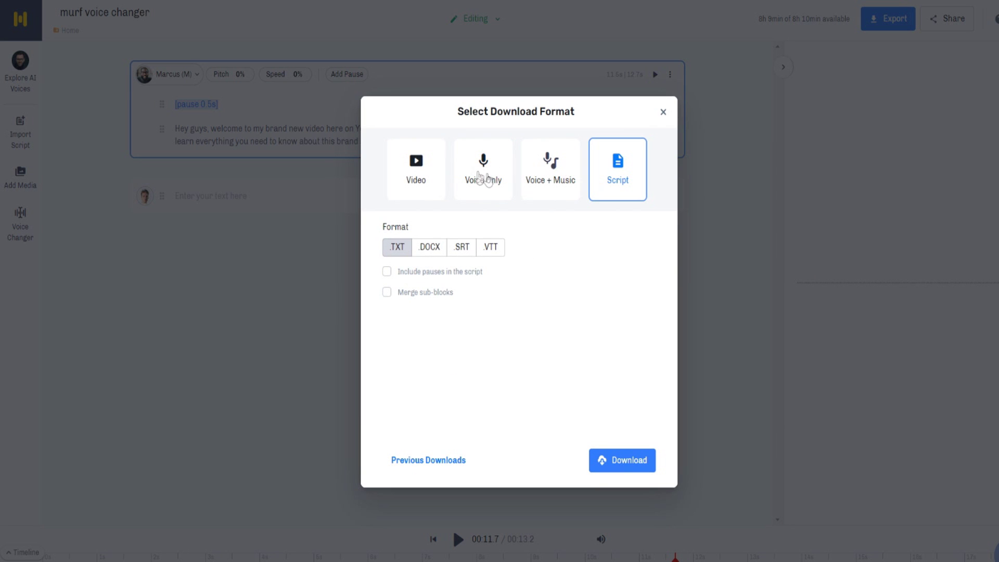
pyautogui.click(484, 171)
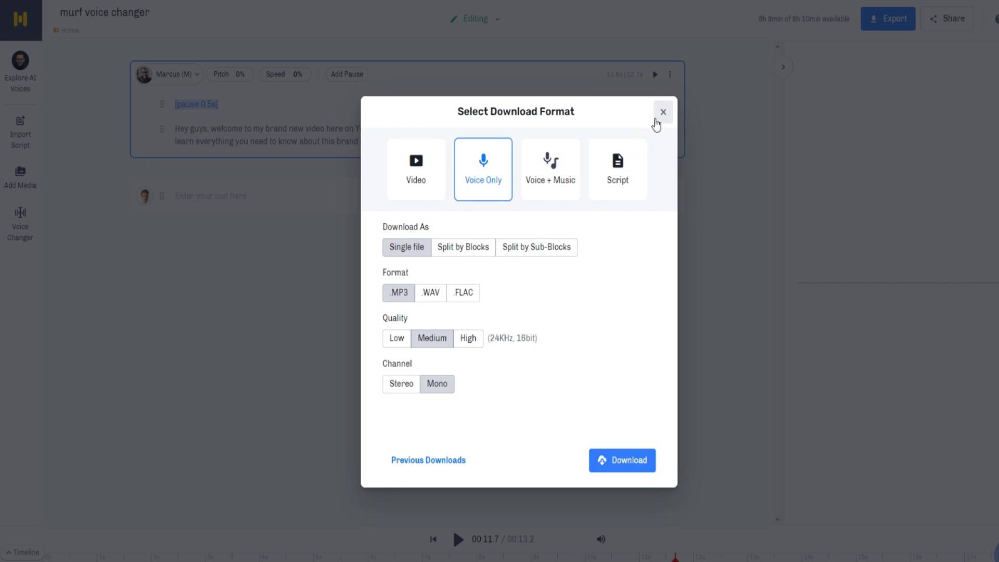
pyautogui.click(662, 112)
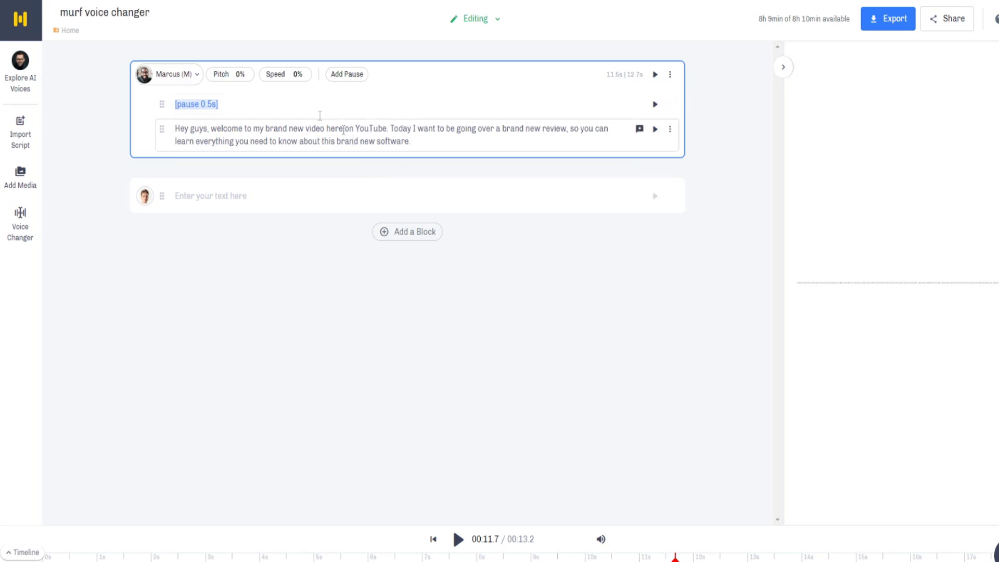
pyautogui.click(197, 75)
pyautogui.scroll(-7, 223, 179)
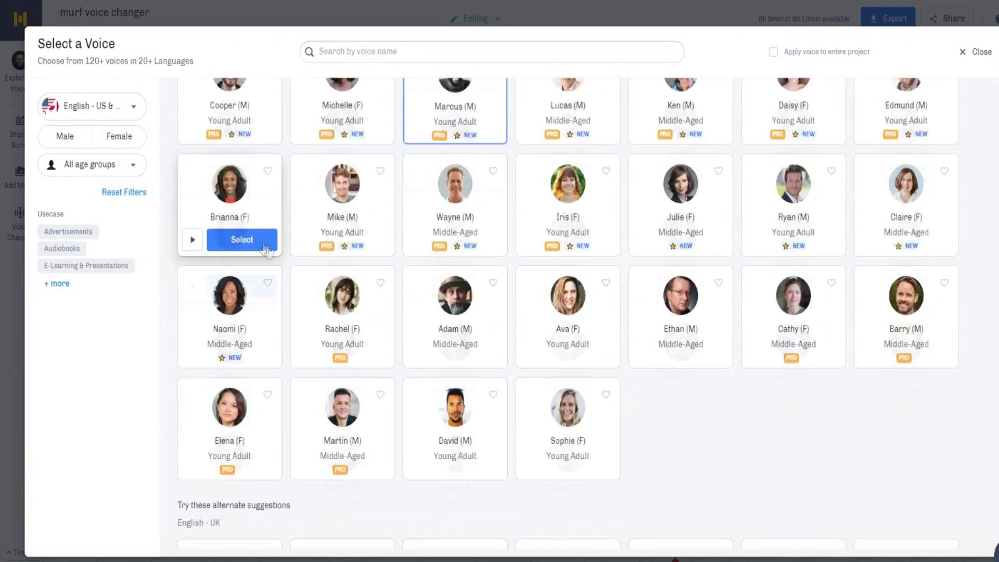
pyautogui.scroll(10, 333, 307)
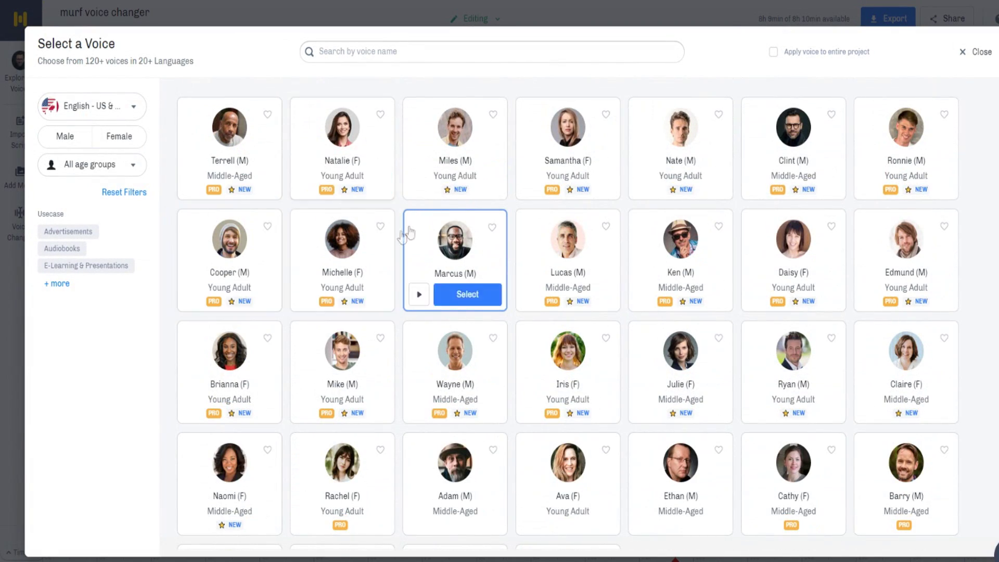
pyautogui.click(963, 51)
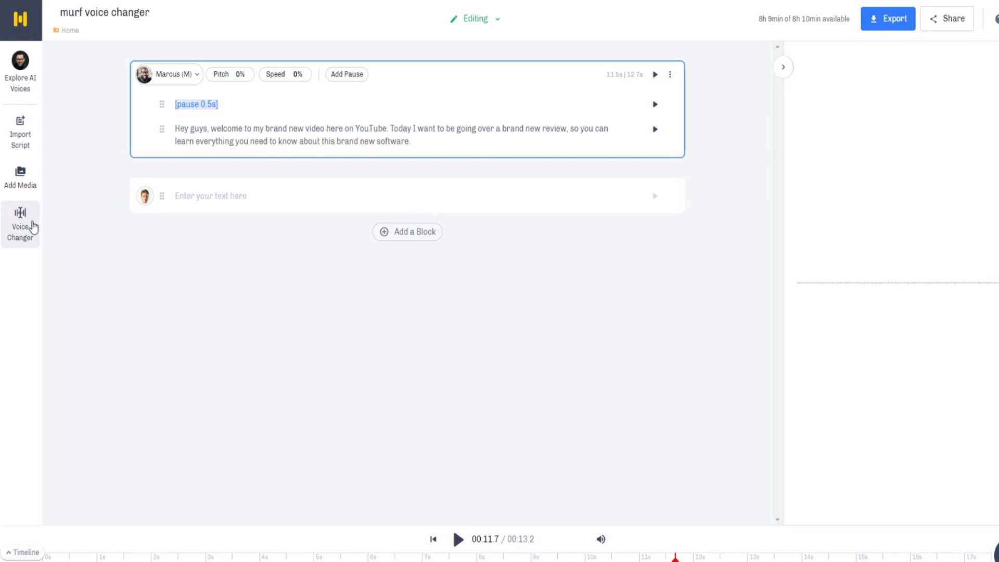